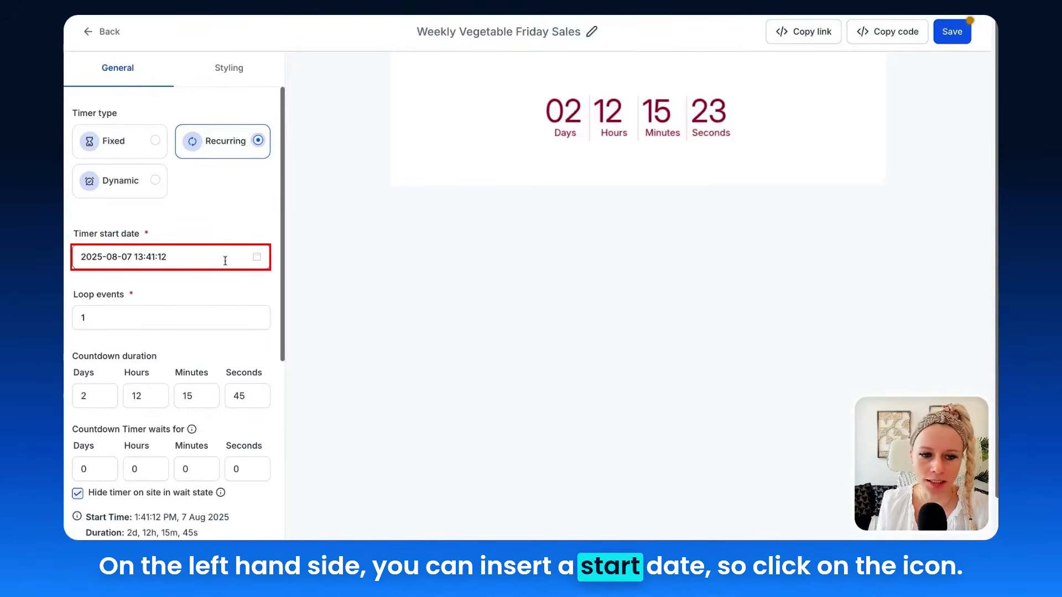
# Set the timer start date to 8 August 2025 and the loop events to 52
pyautogui.click(257, 257)
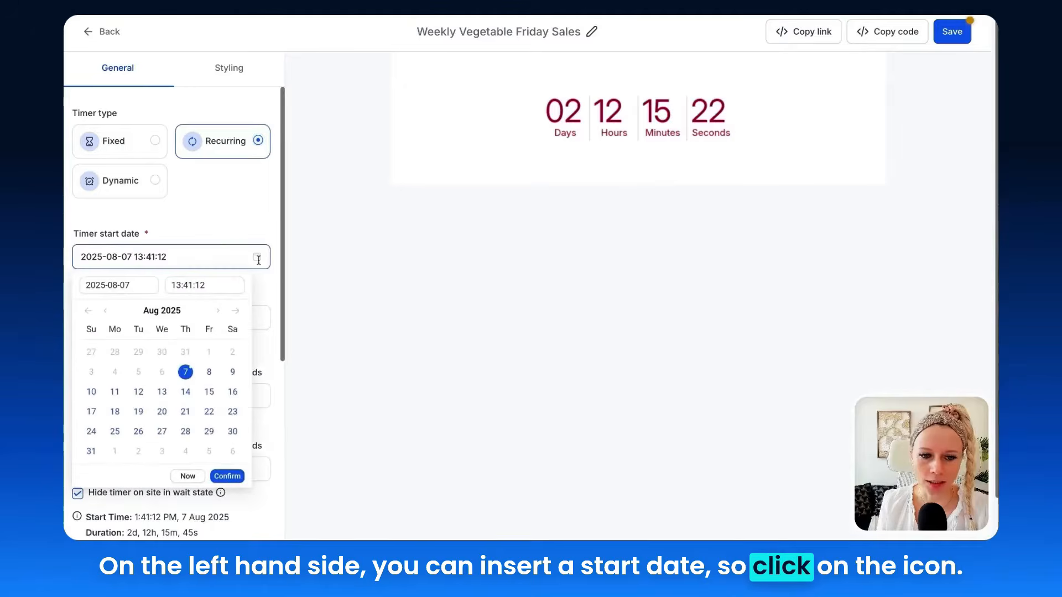
pyautogui.click(209, 371)
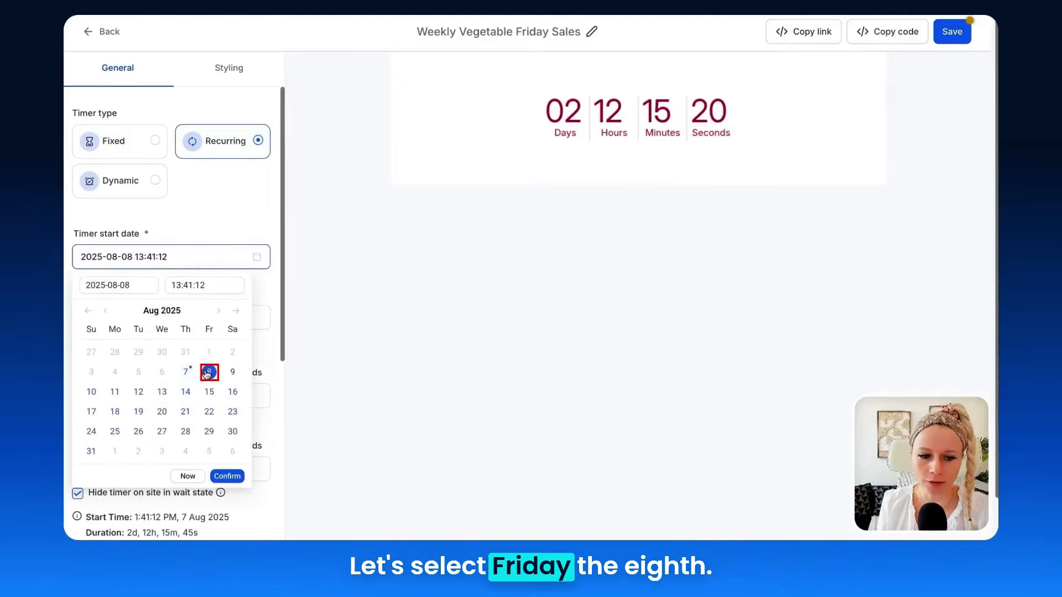
pyautogui.click(229, 477)
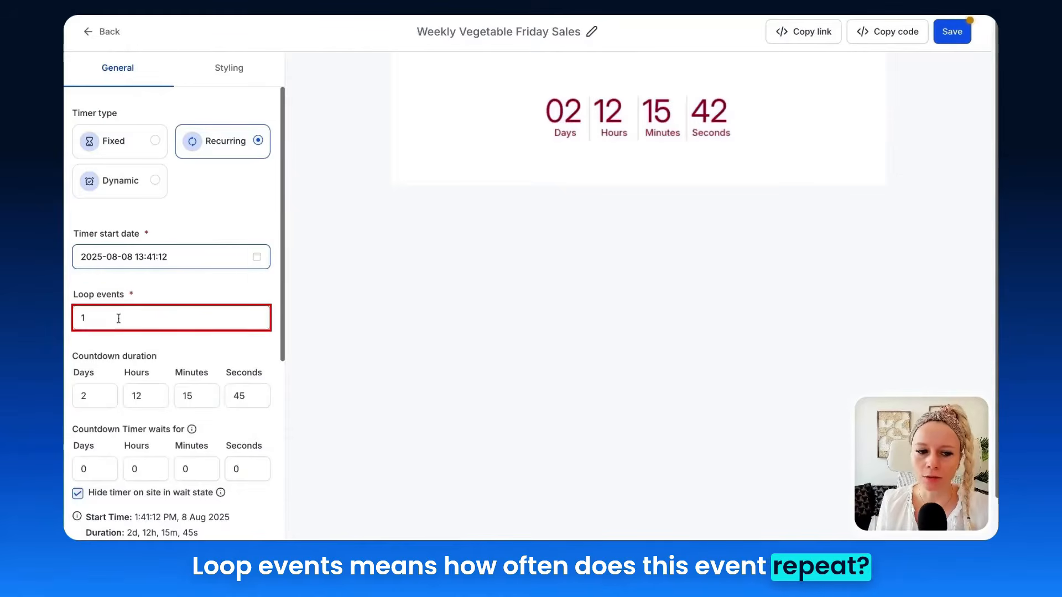
pyautogui.press('BackSpace')
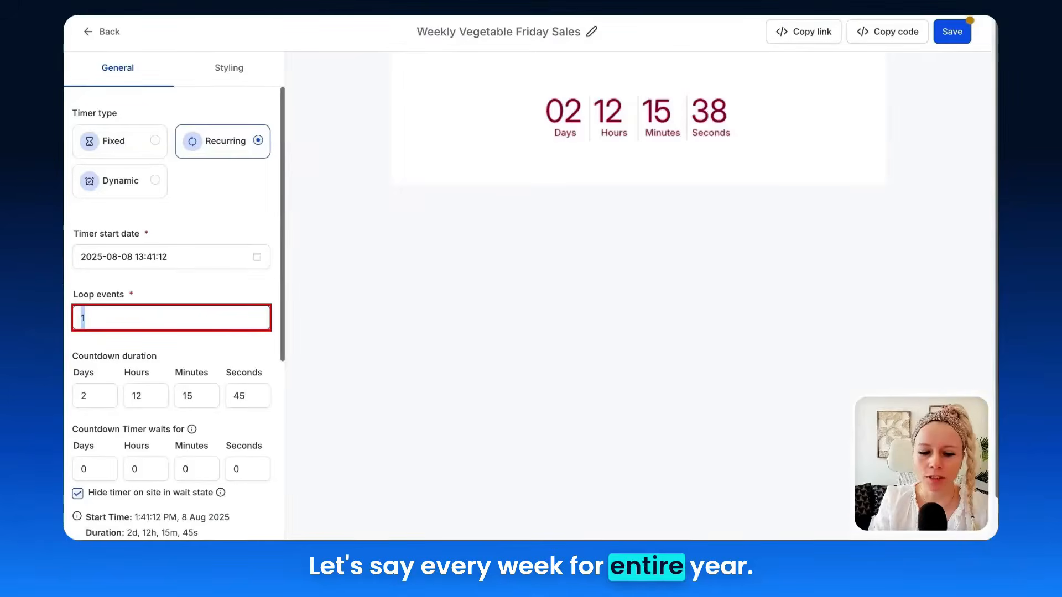
pyautogui.write('52')
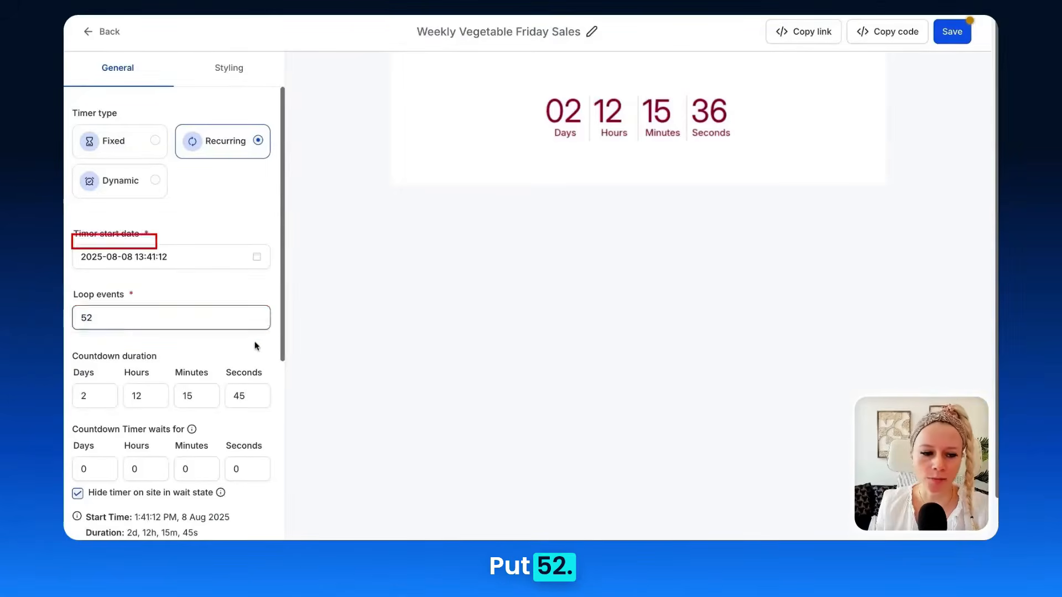
# Set the countdown duration to 0 days, 4 hours, 0 minutes and 0 seconds
pyautogui.scroll(-2, 256, 345)
pyautogui.moveTo(73, 242); pyautogui.dragTo(165, 243)
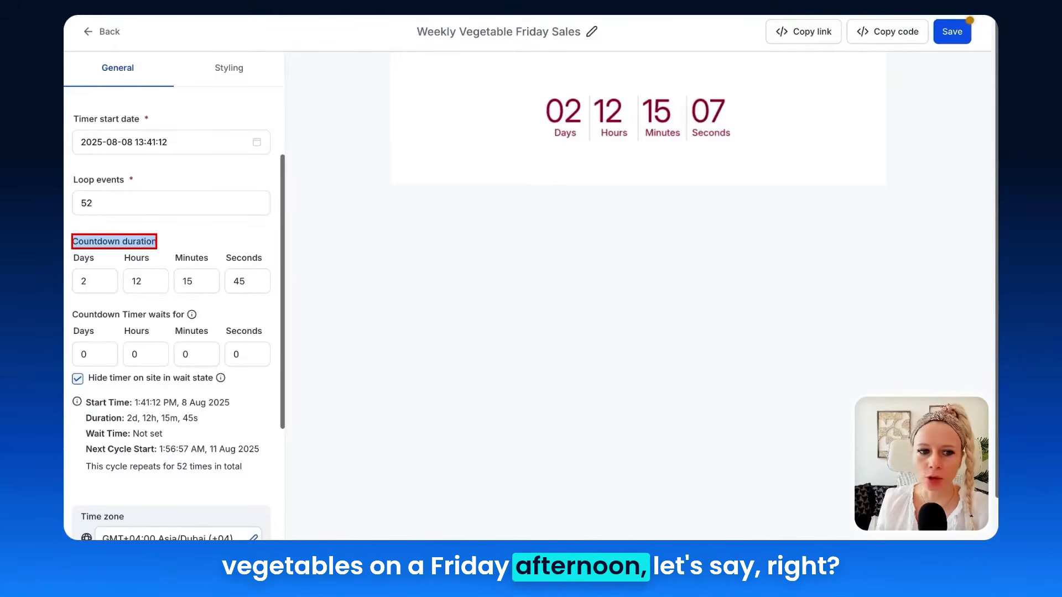
pyautogui.doubleClick(89, 281)
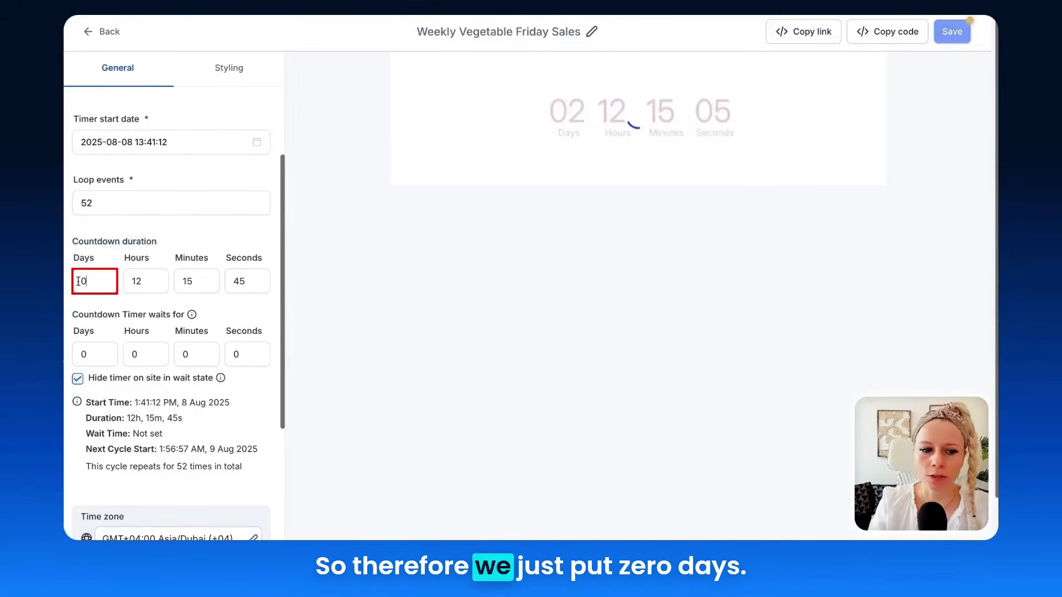
pyautogui.write('0')
pyautogui.doubleClick(139, 281)
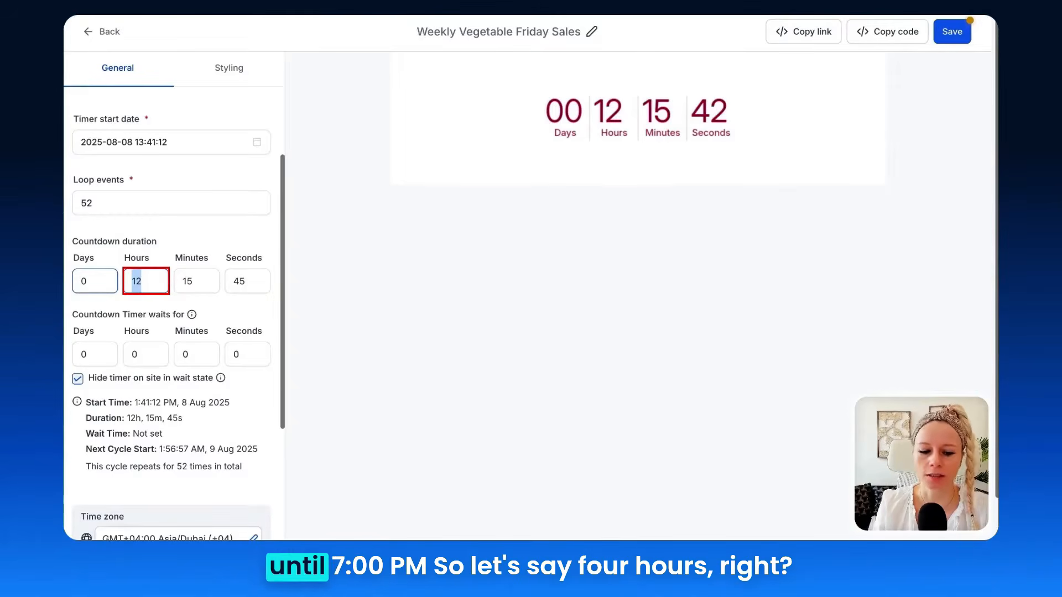
pyautogui.write('4')
pyautogui.moveTo(191, 282); pyautogui.dragTo(165, 275)
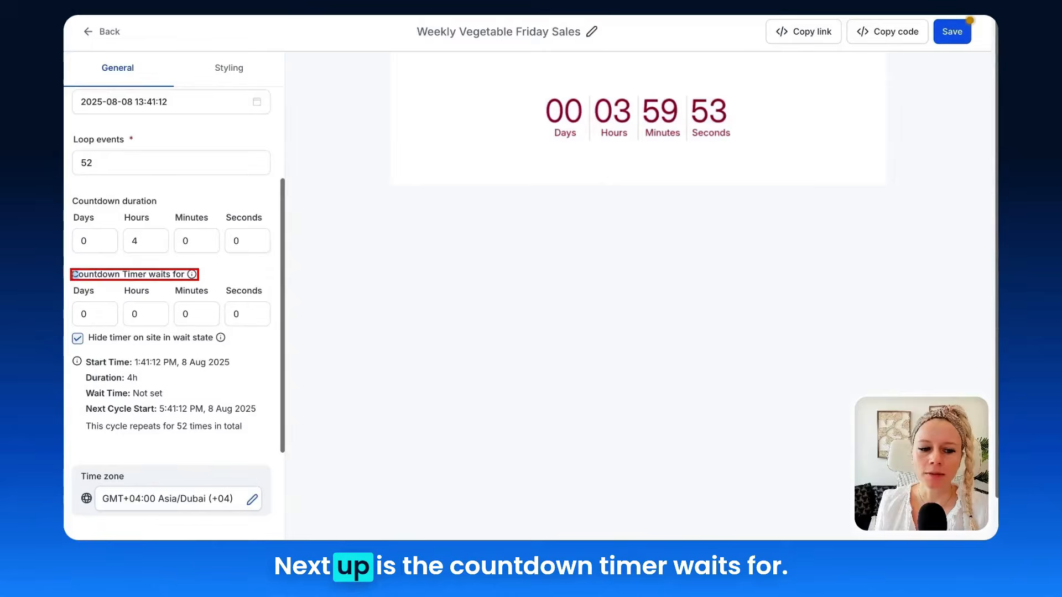
# Set the countdown timer's waiting period between cycles to 7 days
pyautogui.moveTo(74, 274); pyautogui.dragTo(194, 281)
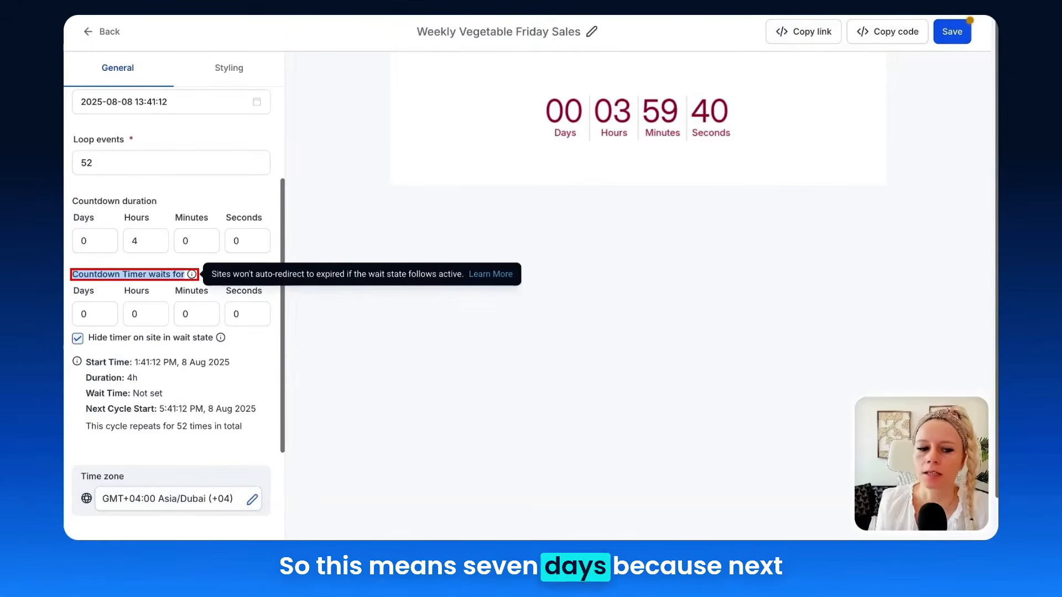
pyautogui.click(89, 314)
pyautogui.press('BackSpace')
pyautogui.write('7')
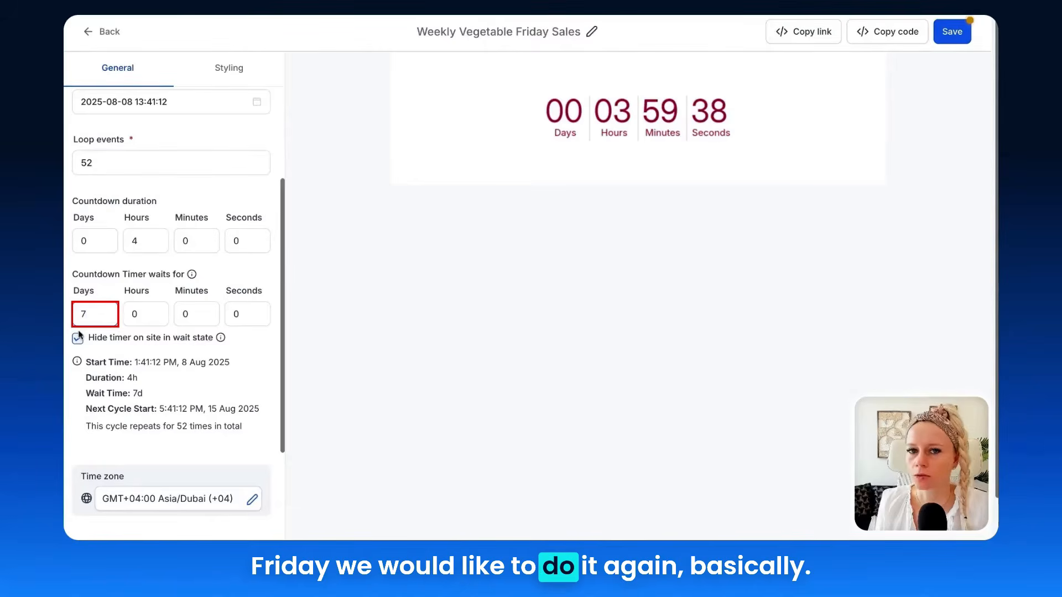
# Examine the option for hiding the timer on site in wait state and the active and expired timer link fields
pyautogui.scroll(-1, 89, 326)
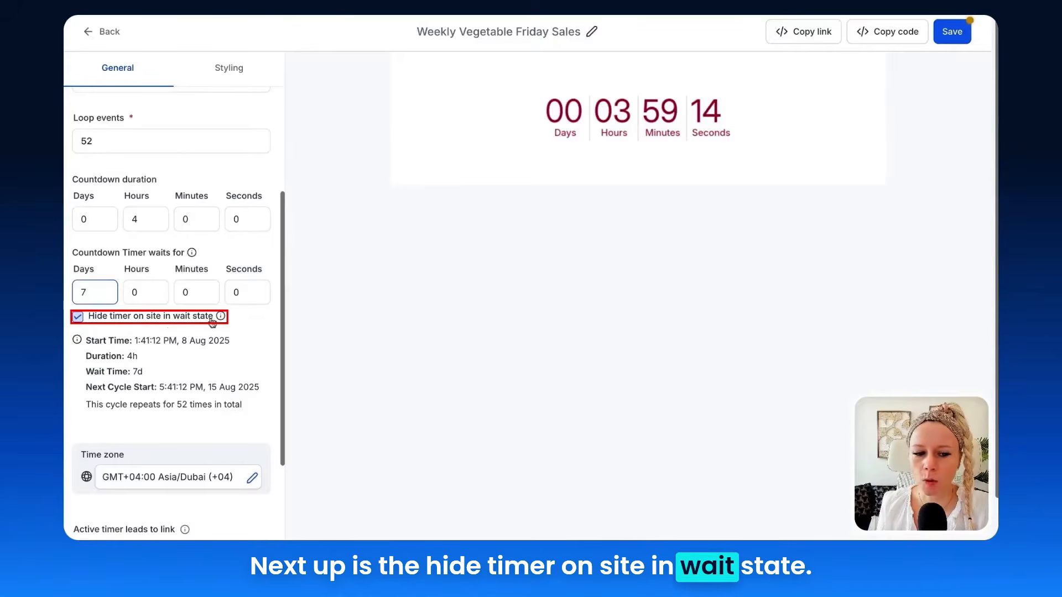
pyautogui.click(76, 318)
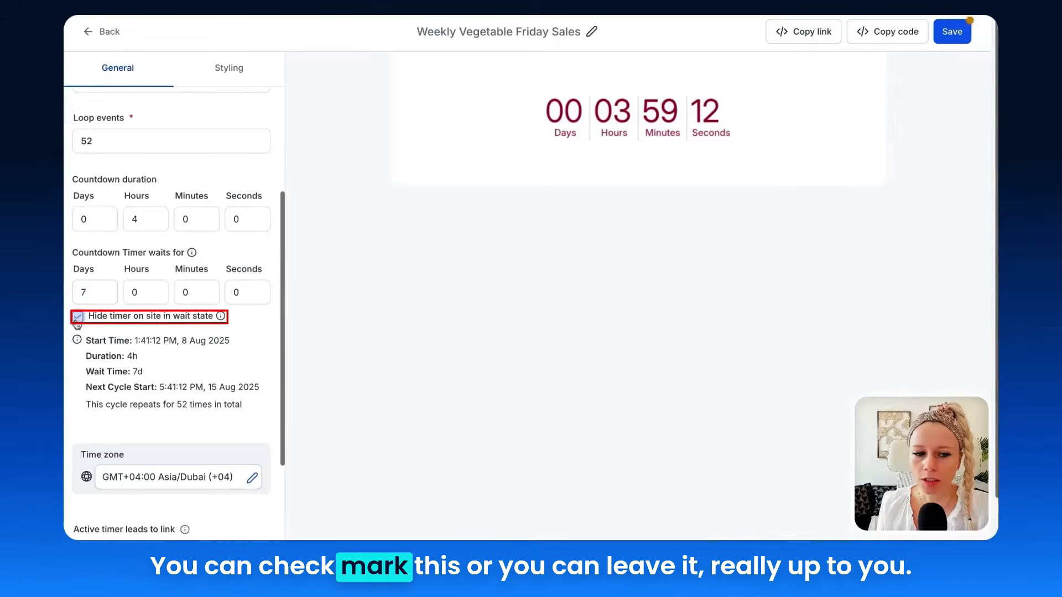
pyautogui.click(76, 318)
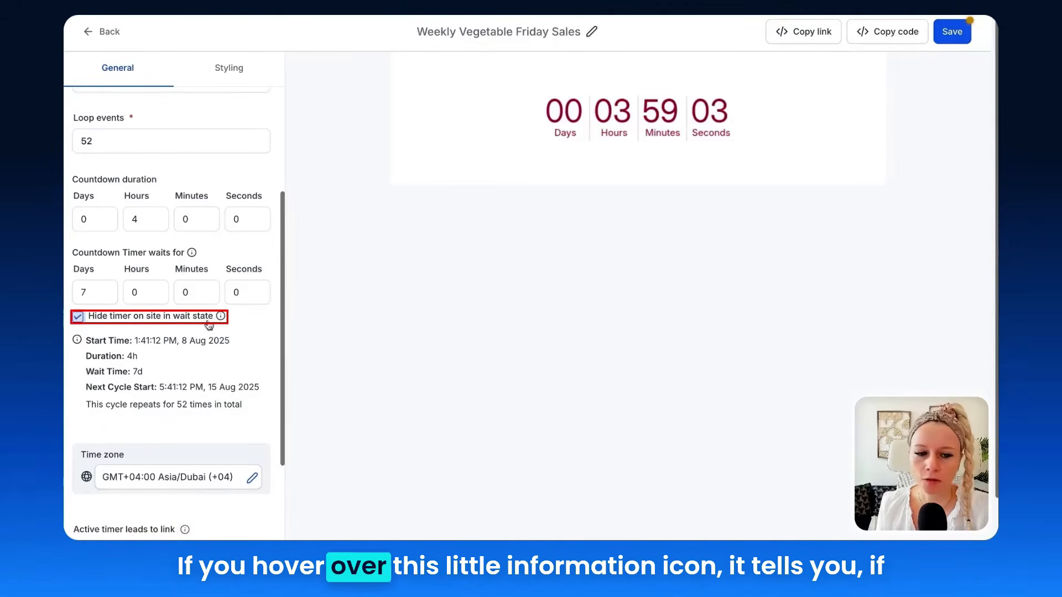
pyautogui.moveTo(221, 321)
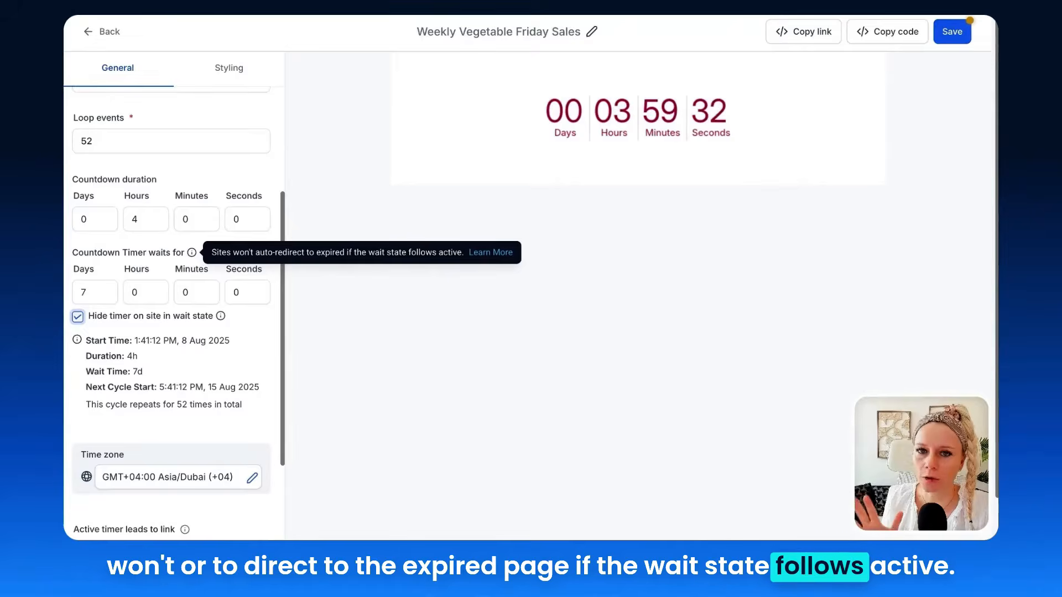
pyautogui.scroll(-3, 199, 299)
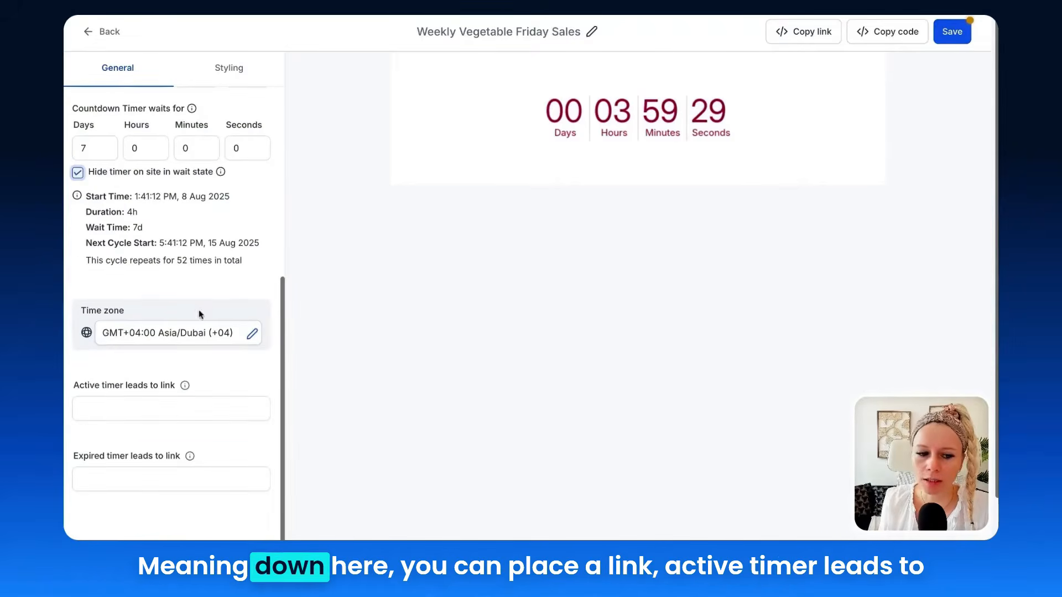
pyautogui.click(111, 406)
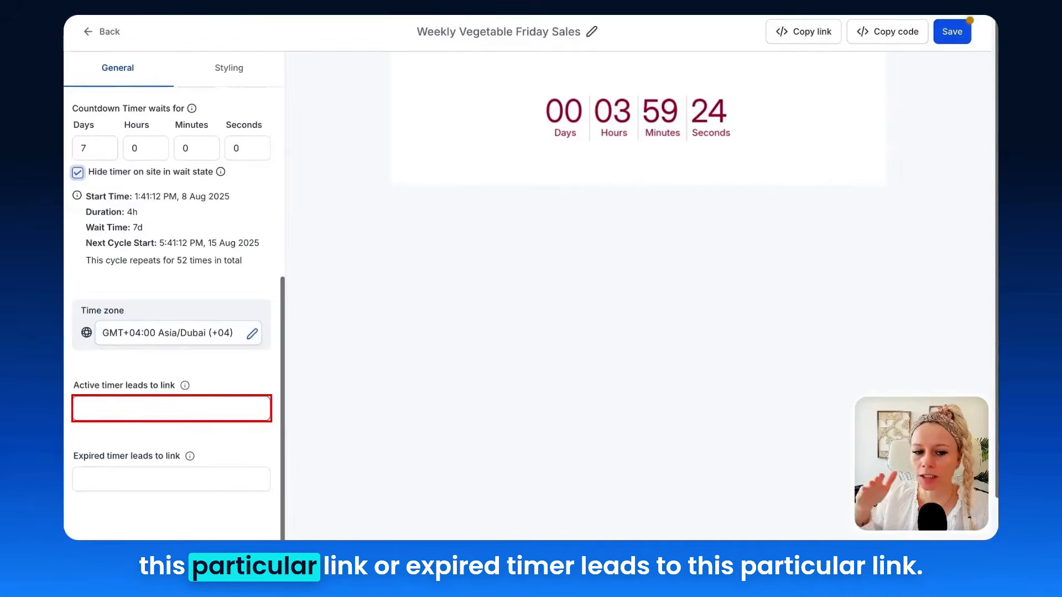
pyautogui.click(123, 487)
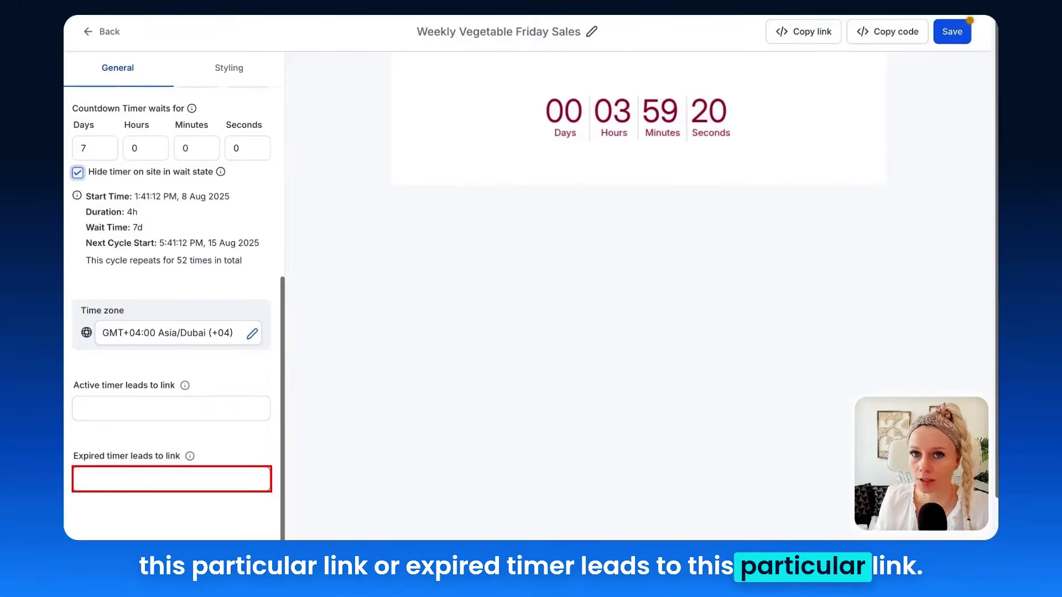
pyautogui.moveTo(189, 456)
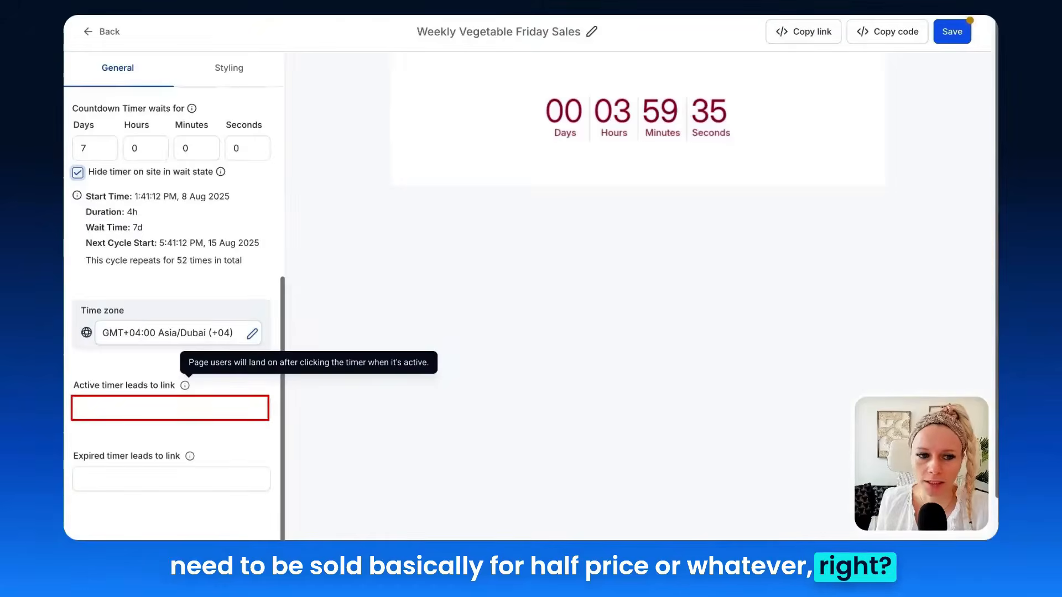
# Review the schedule summary, including start time, duration, wait time, next cycle start and number of repeats
pyautogui.scroll(2, 244, 372)
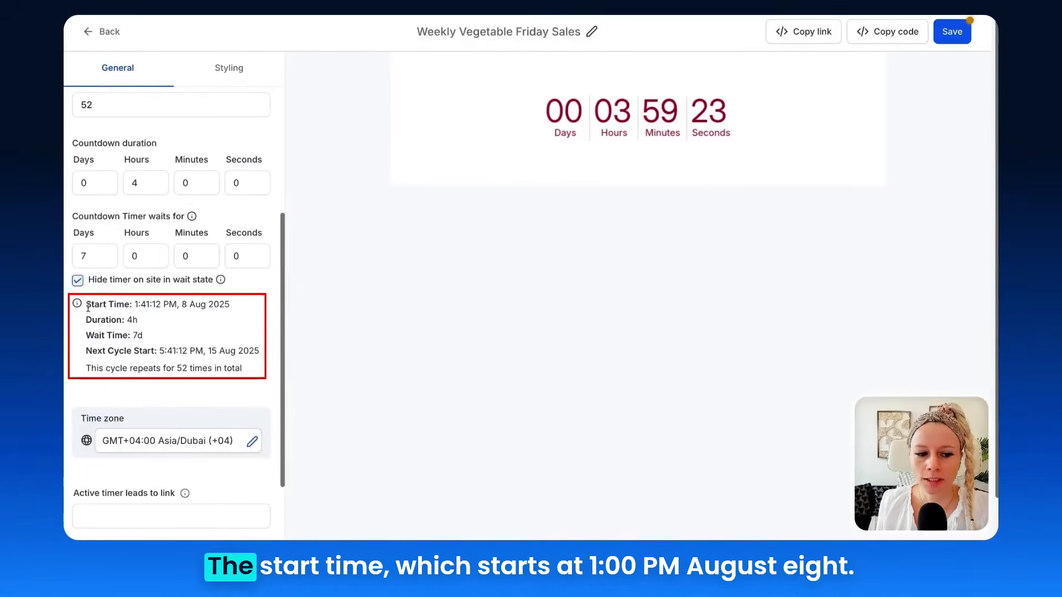
pyautogui.moveTo(85, 304); pyautogui.dragTo(208, 305)
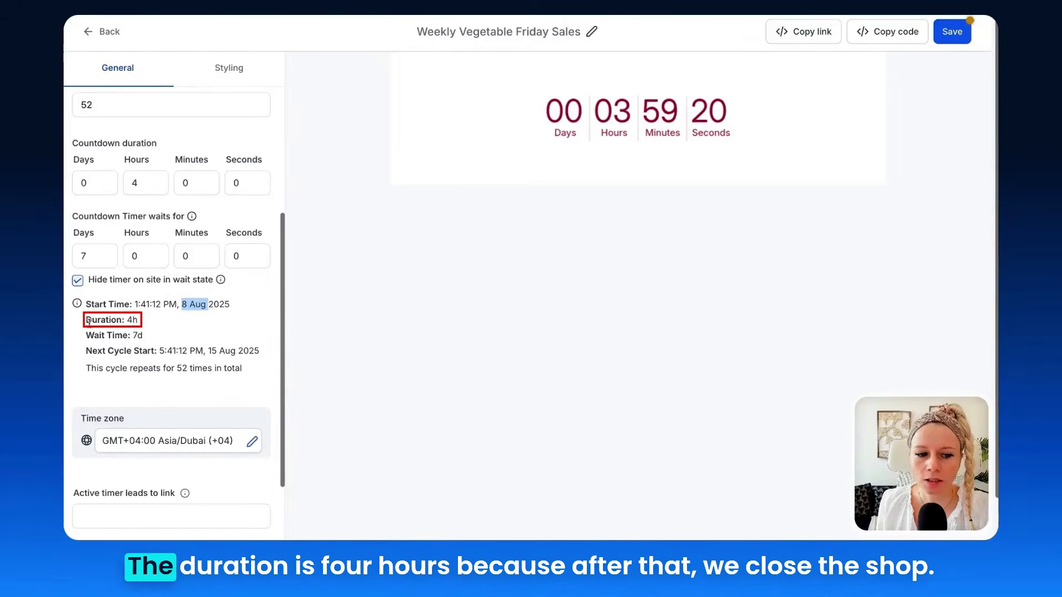
pyautogui.moveTo(144, 325)
pyautogui.mouseDown()
pyautogui.moveTo(88, 336)
pyautogui.moveTo(147, 337)
pyautogui.mouseUp()
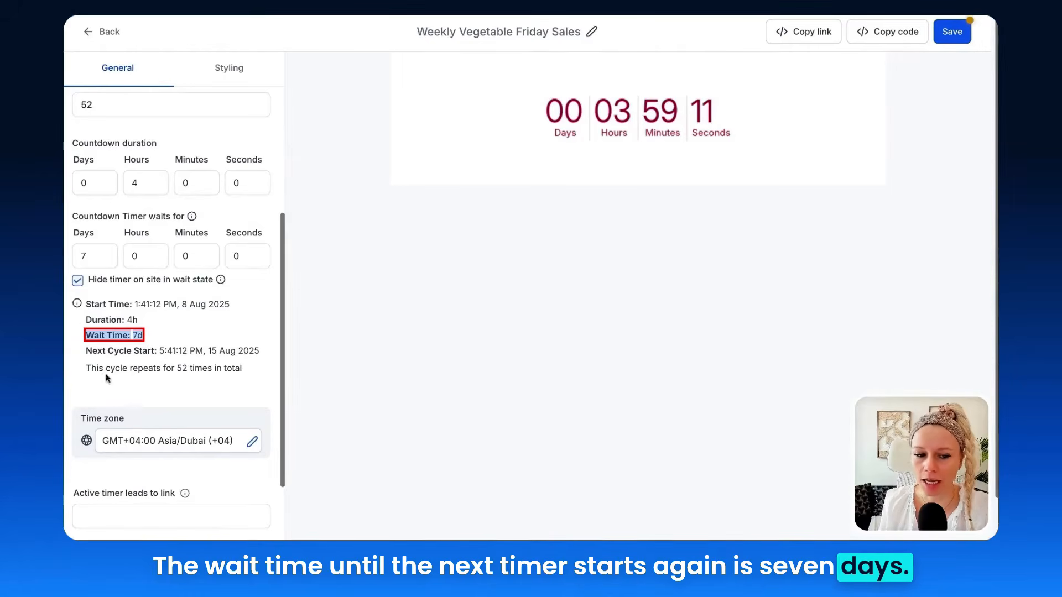
pyautogui.scroll(1, 107, 379)
pyautogui.moveTo(86, 367); pyautogui.dragTo(152, 367)
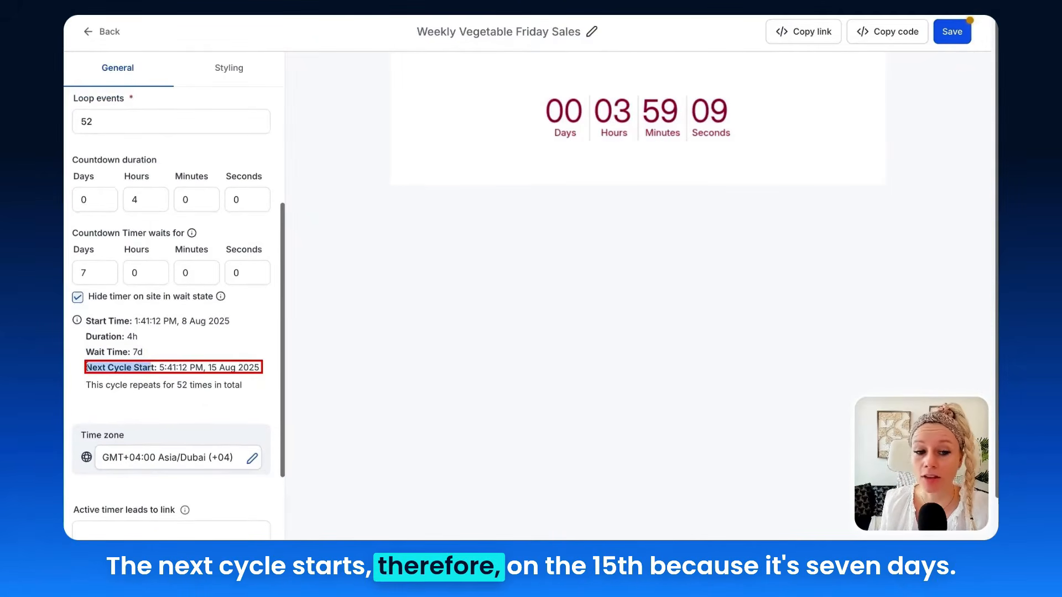
pyautogui.moveTo(225, 369); pyautogui.dragTo(210, 369)
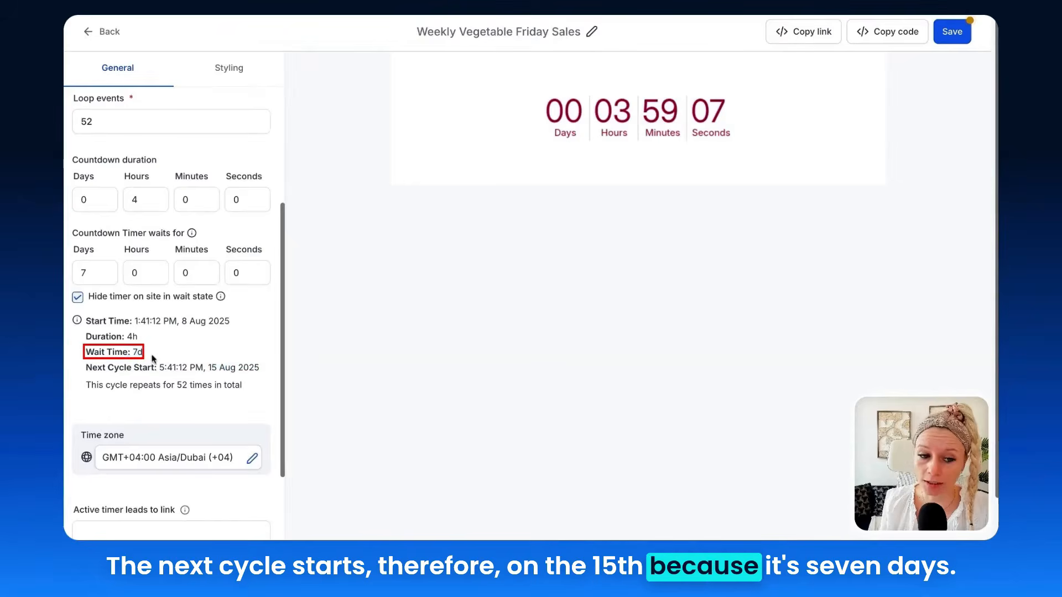
pyautogui.scroll(-2, 199, 374)
pyautogui.moveTo(114, 303); pyautogui.dragTo(88, 303)
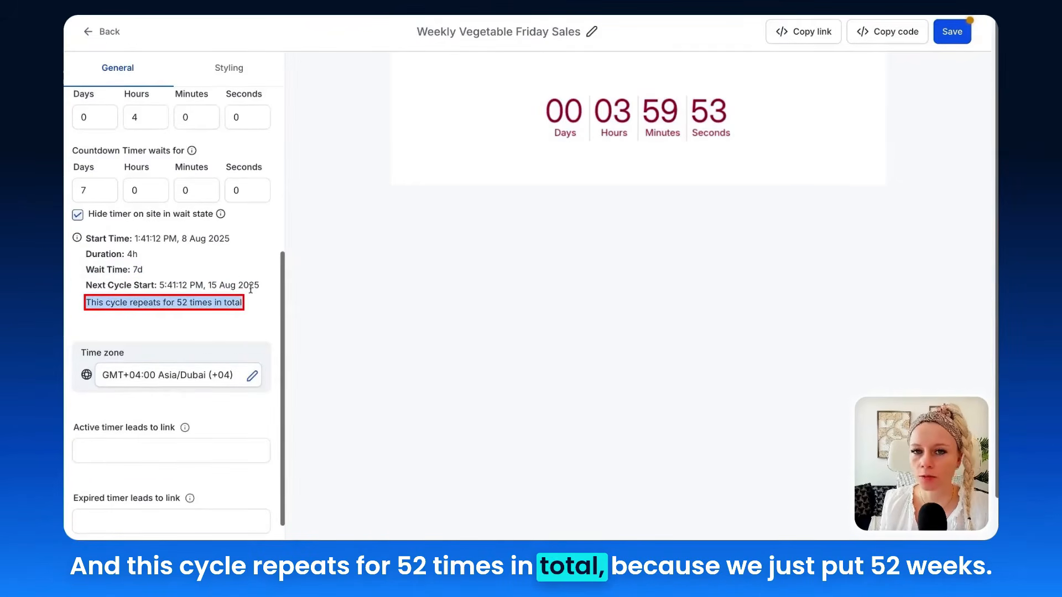
# Set the loop events to 4 for a one-month weekly test
pyautogui.scroll(5, 251, 288)
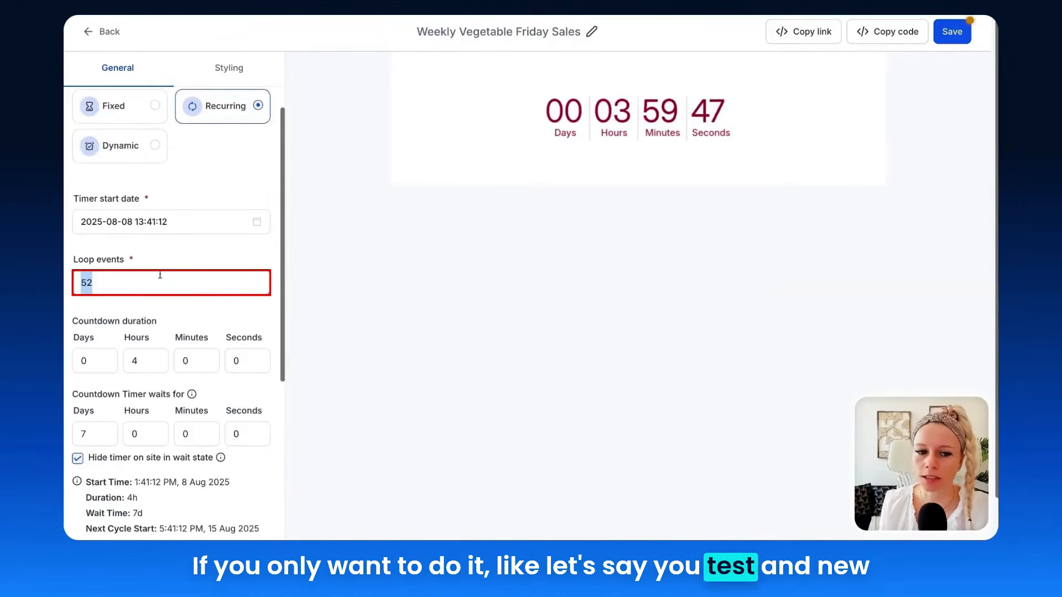
pyautogui.write('4')
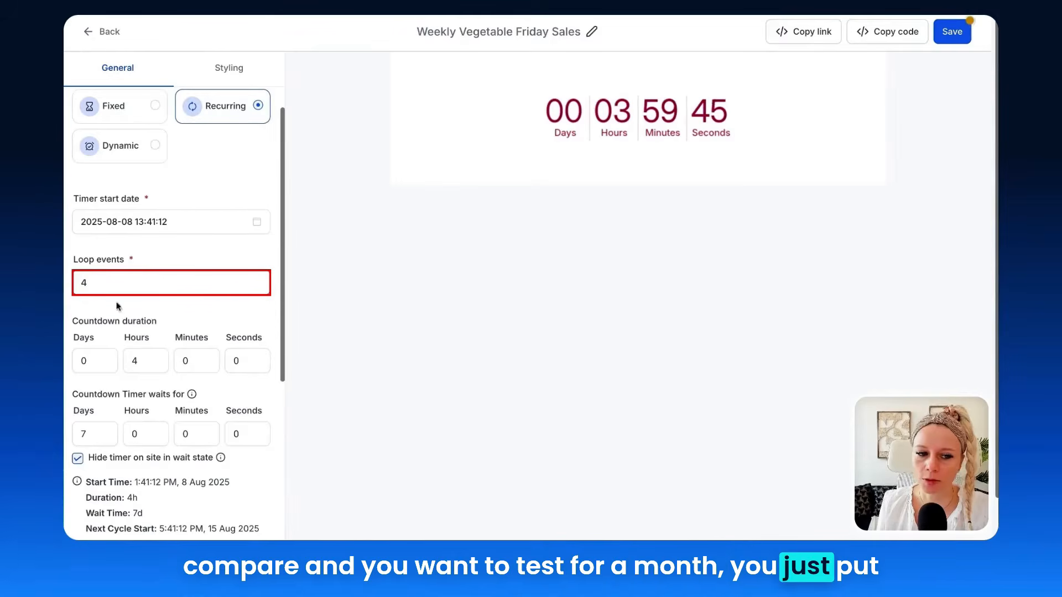
pyautogui.click(62, 320)
# Set the timer's waiting period to 1 day for a daily cycle and check the start dates in the summary
pyautogui.scroll(-2, 69, 299)
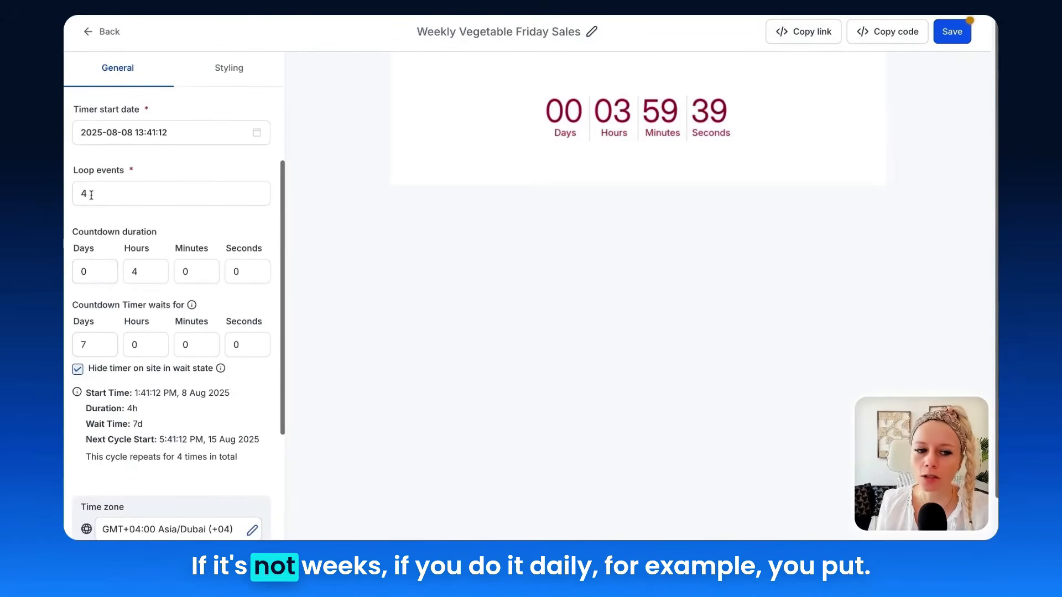
pyautogui.click(82, 353)
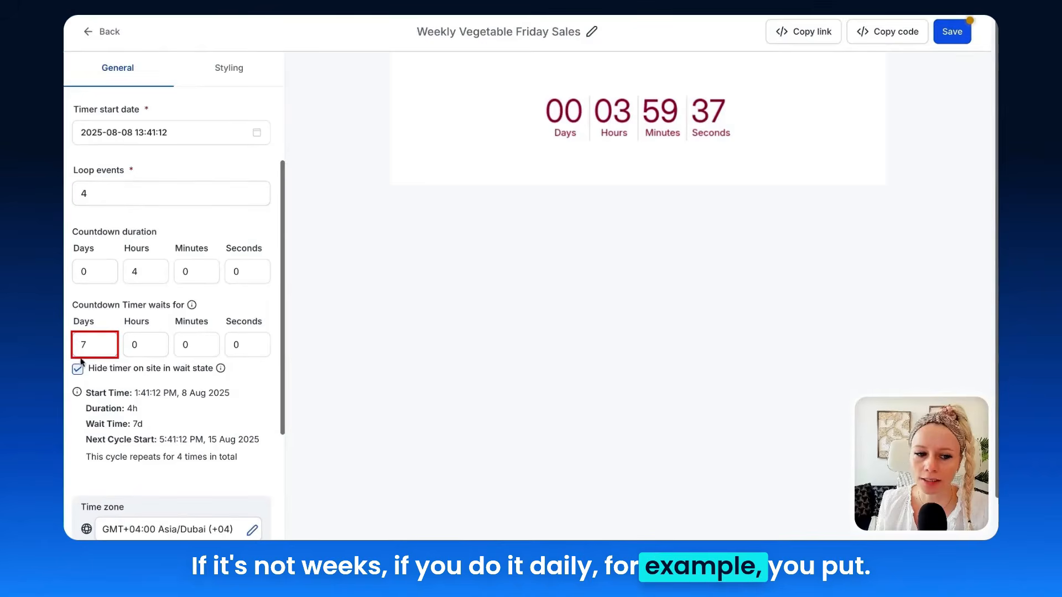
pyautogui.doubleClick(82, 348)
pyautogui.moveTo(74, 305); pyautogui.dragTo(181, 305)
pyautogui.doubleClick(84, 344)
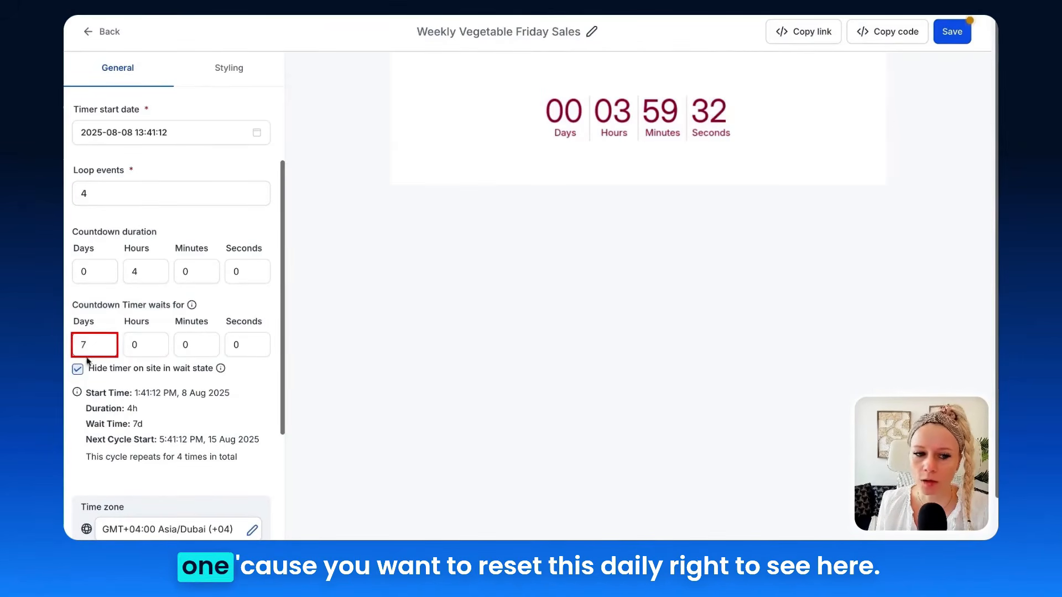
pyautogui.write('1')
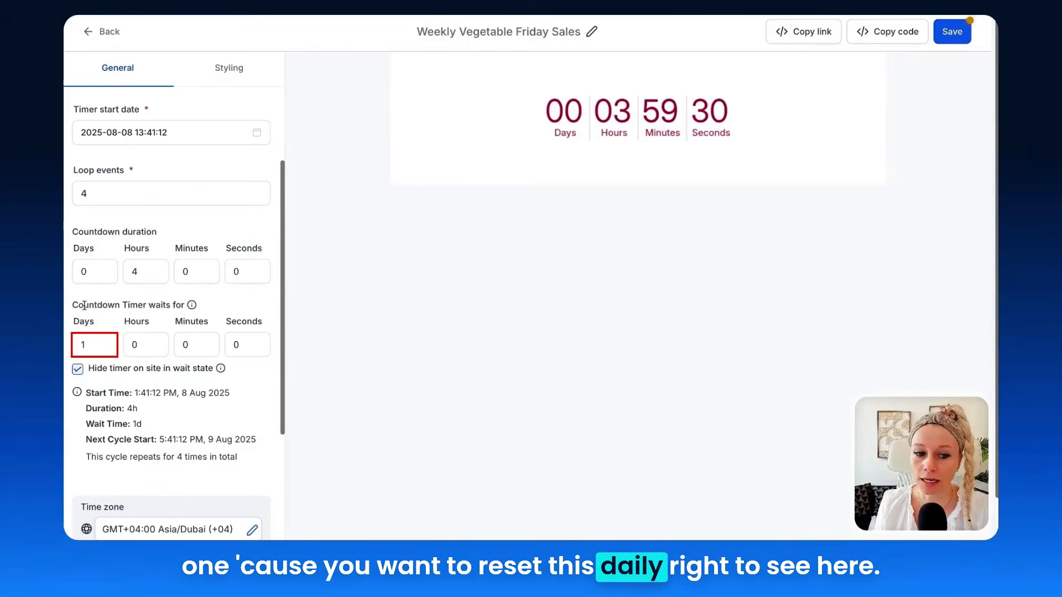
pyautogui.click(137, 394)
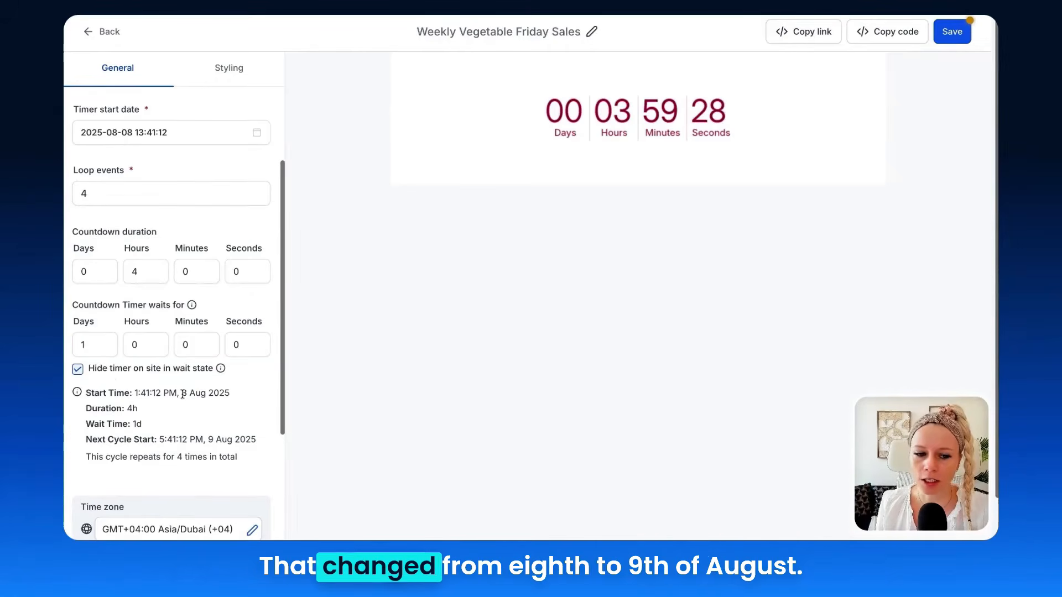
pyautogui.moveTo(181, 393); pyautogui.dragTo(209, 394)
pyautogui.click(208, 439)
# Restore the timer's waiting period to 7 days for a weekly cycle
pyautogui.doubleClick(85, 344)
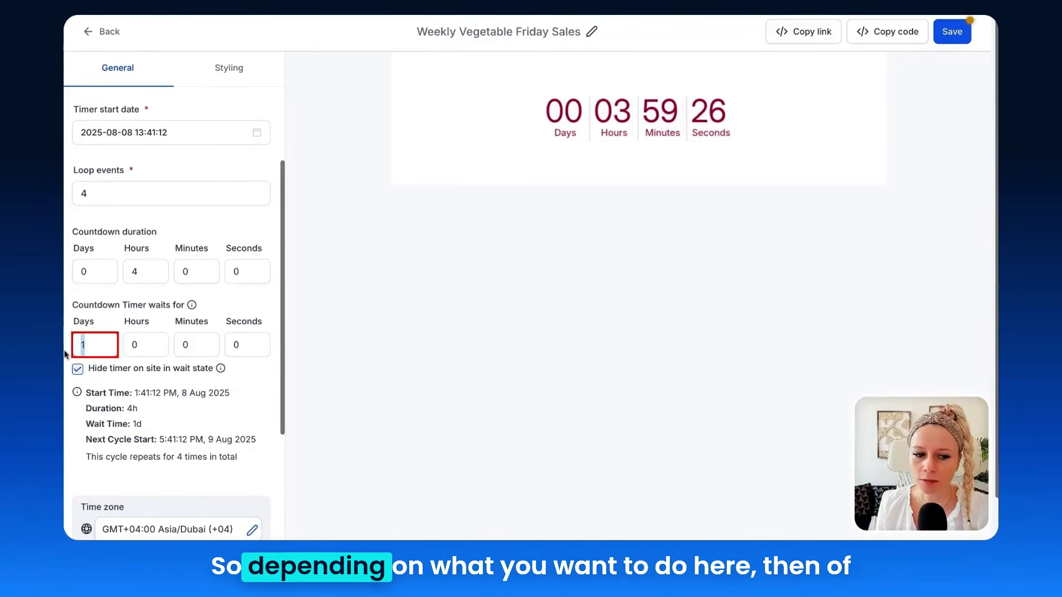
pyautogui.write('7')
pyautogui.scroll(-4, 73, 308)
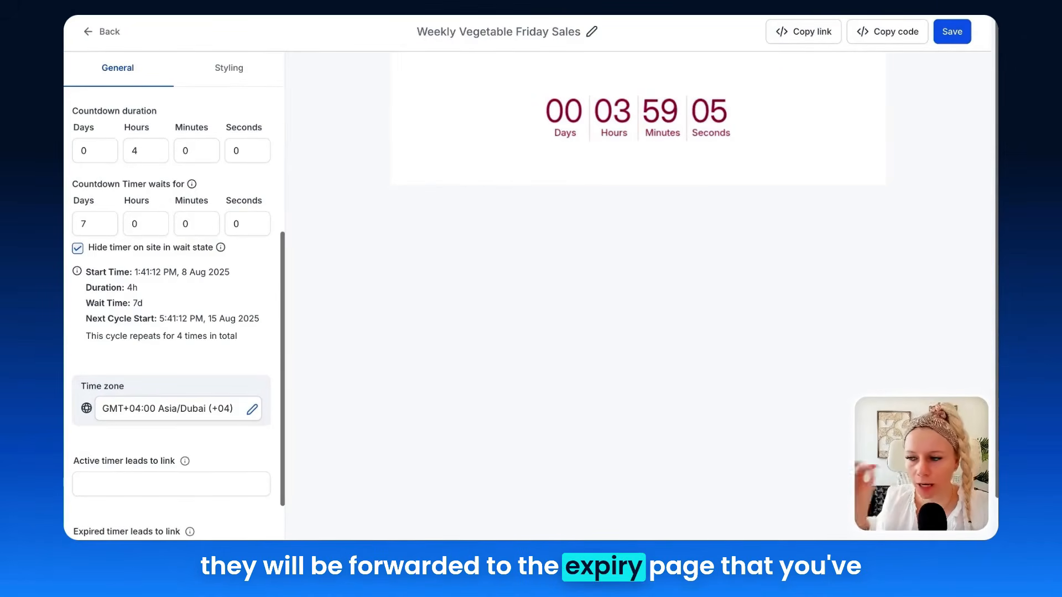
pyautogui.scroll(-2, 166, 470)
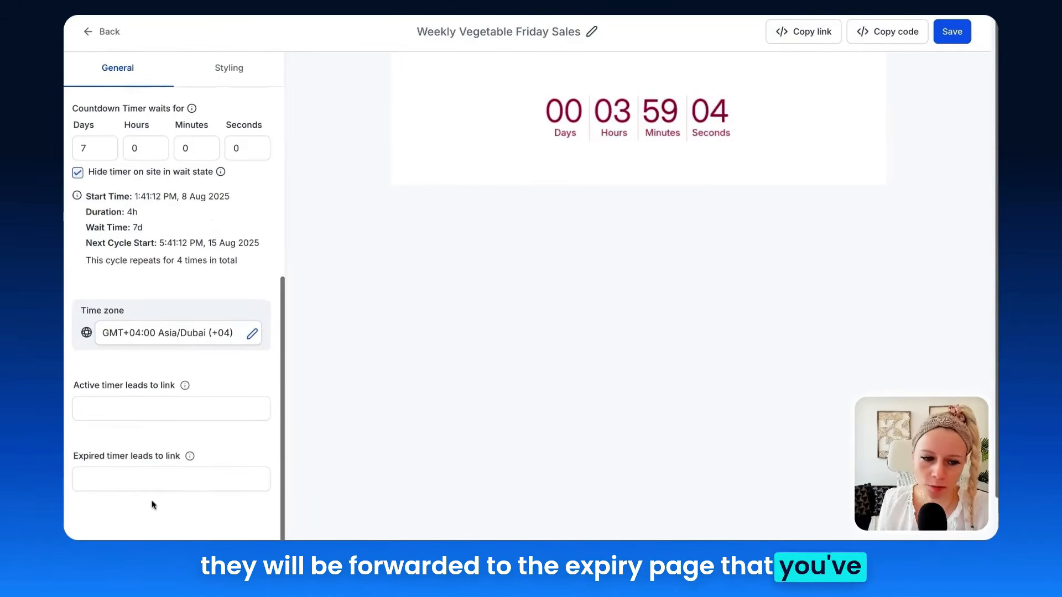
pyautogui.click(123, 476)
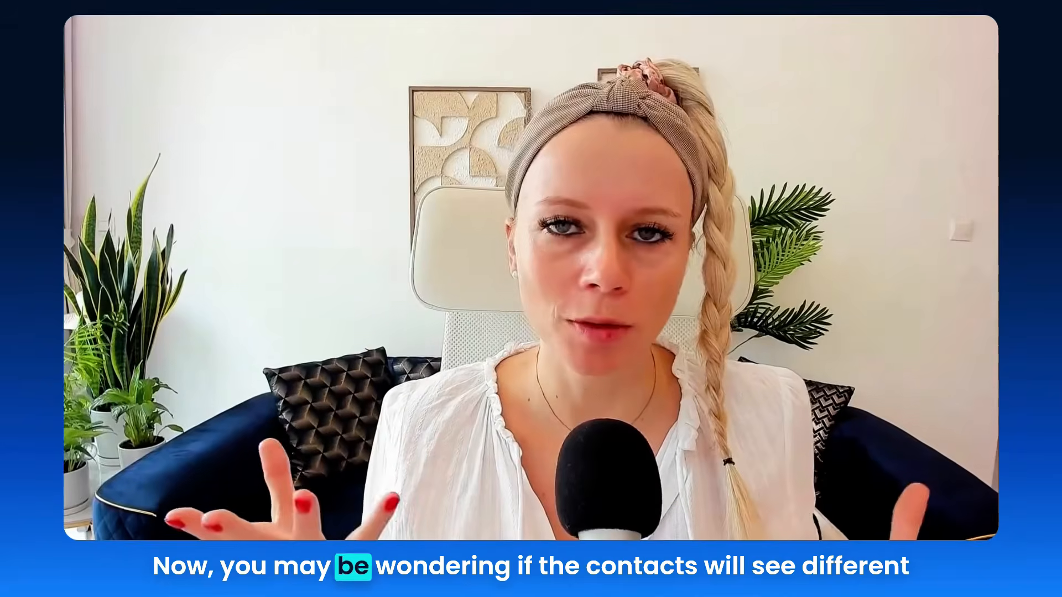